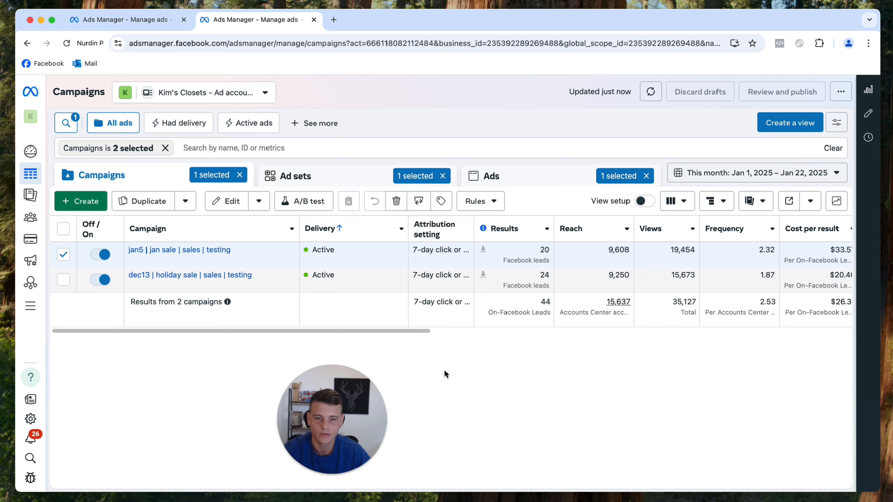
# Step: Examine the campaigns table's metric columns and open the list of column presets
pyautogui.moveTo(387, 331); pyautogui.dragTo(496, 359)
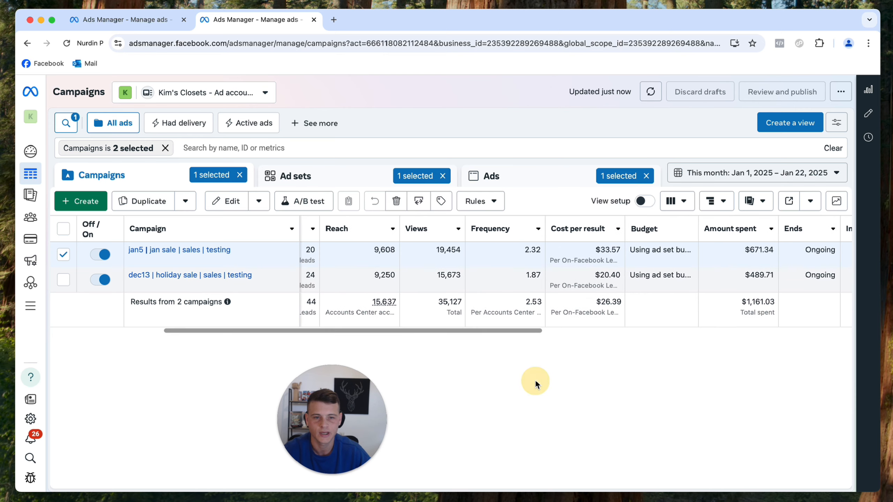
pyautogui.click(683, 203)
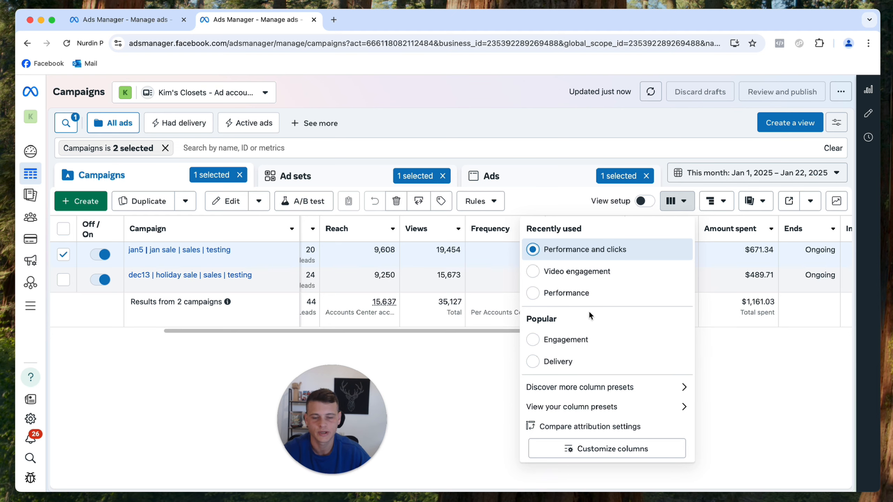
pyautogui.moveTo(605, 255)
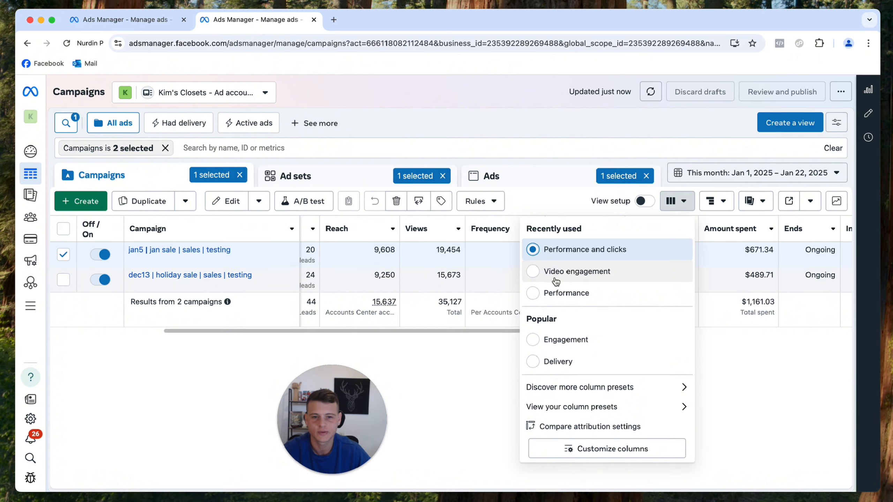
pyautogui.moveTo(570, 277)
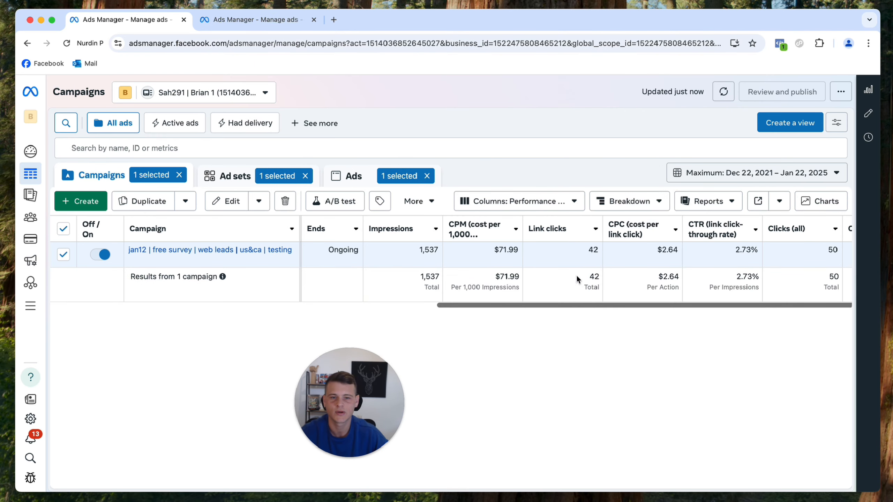
# Step: Apply the Video engagement column preset to the free survey campaign's table and examine its video plays from 25% to 100%
pyautogui.click(574, 208)
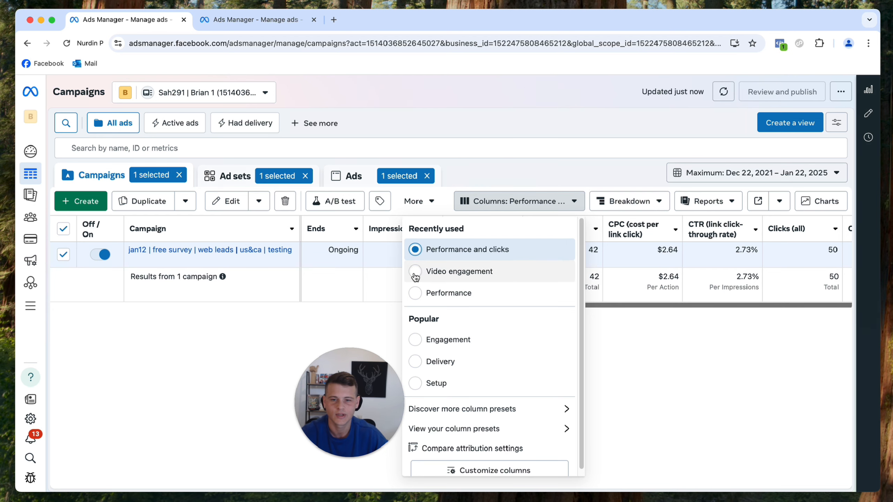
pyautogui.click(480, 278)
pyautogui.moveTo(512, 308); pyautogui.dragTo(444, 314)
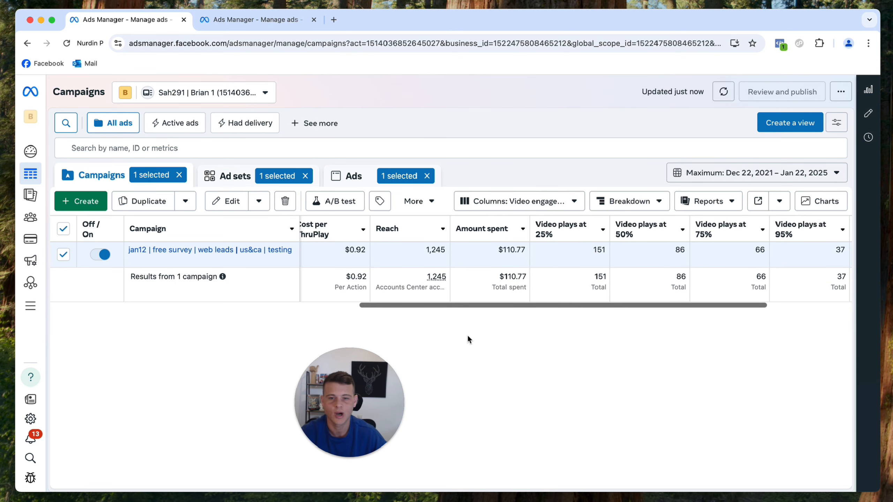
pyautogui.moveTo(489, 306); pyautogui.dragTo(406, 307)
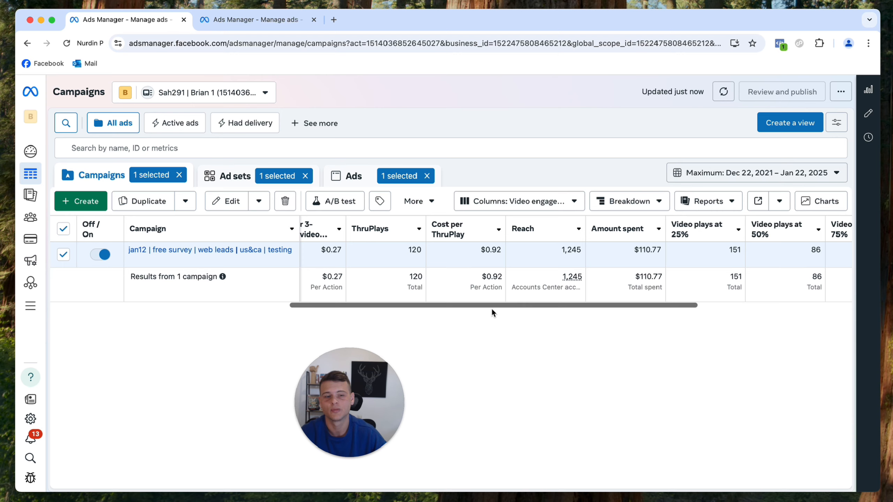
pyautogui.moveTo(561, 307); pyautogui.dragTo(714, 324)
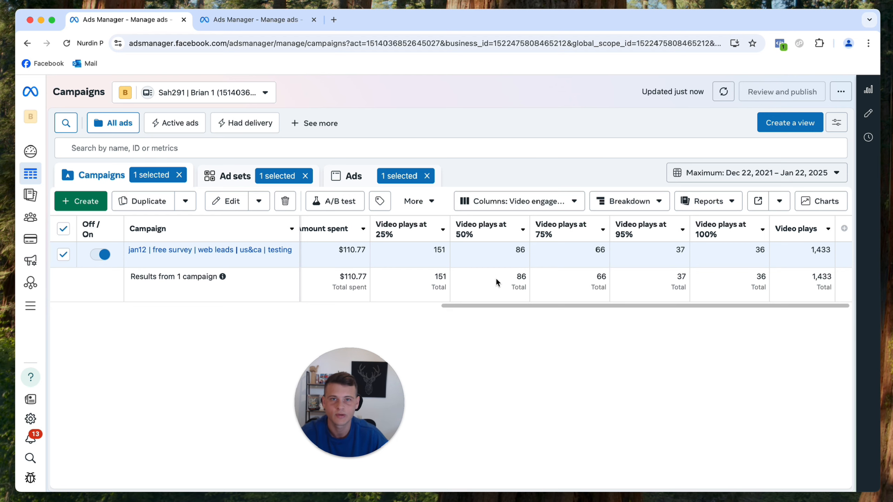
pyautogui.click(744, 336)
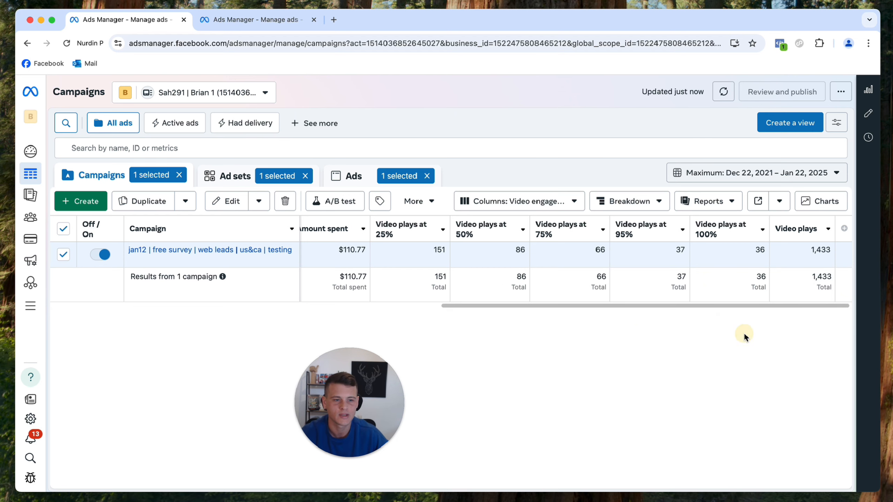
pyautogui.moveTo(515, 277); pyautogui.dragTo(524, 277)
pyautogui.click(519, 340)
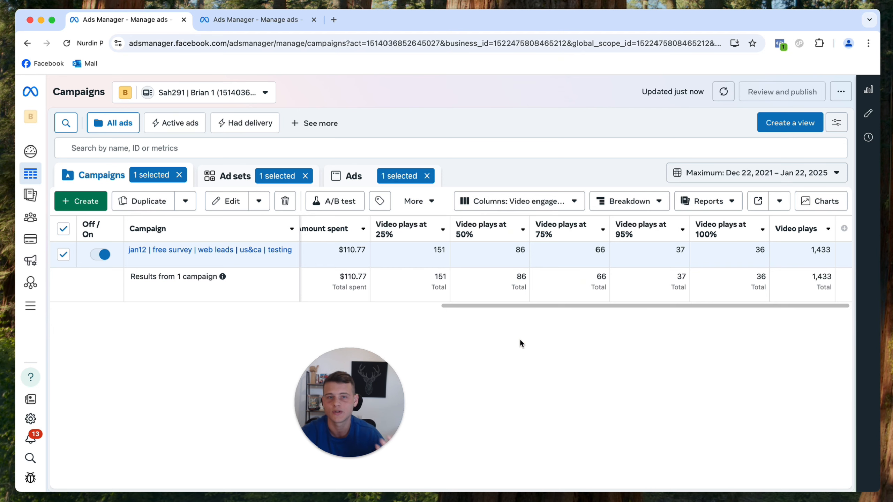
# Step: Return to the Kim's Closets ad account and view its campaigns with the Performance column preset
pyautogui.click(263, 19)
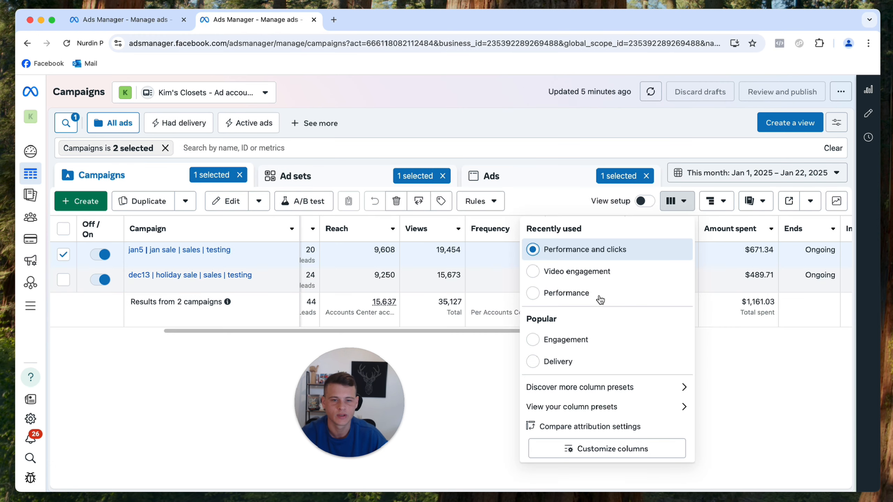
pyautogui.click(535, 294)
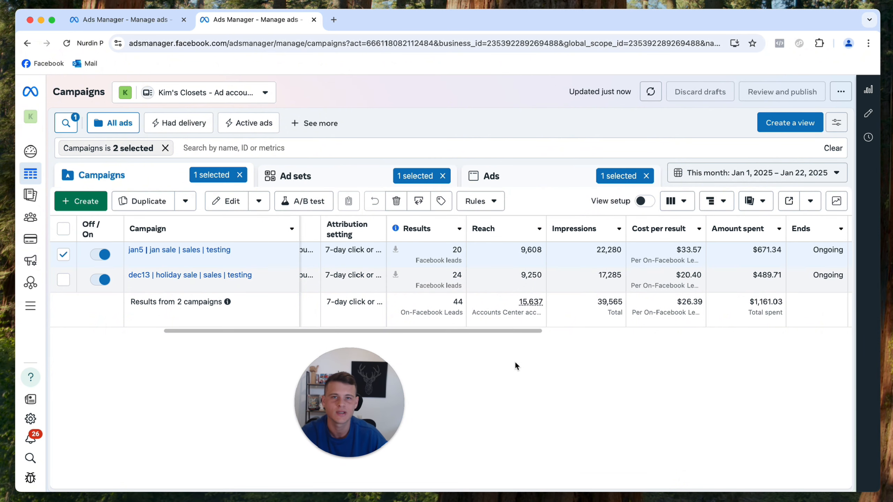
pyautogui.moveTo(471, 331); pyautogui.dragTo(525, 334)
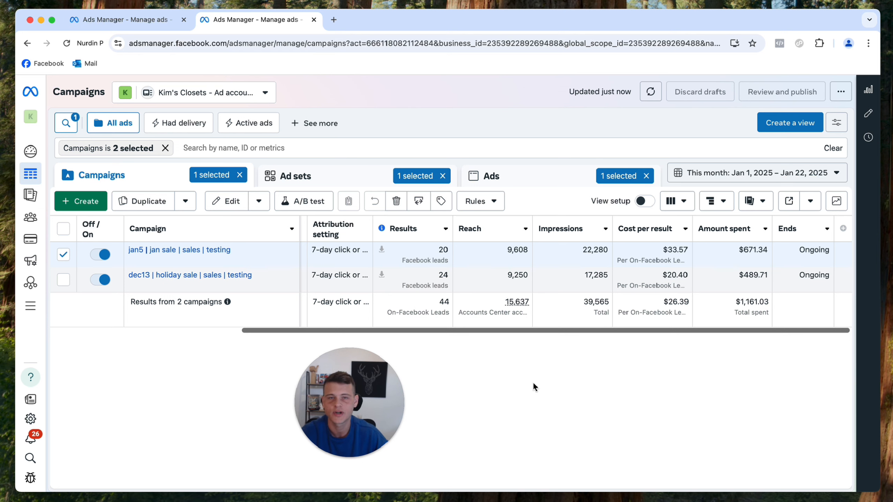
# Step: View the two campaigns with the Engagement column preset, followed by the Delivery preset
pyautogui.click(674, 201)
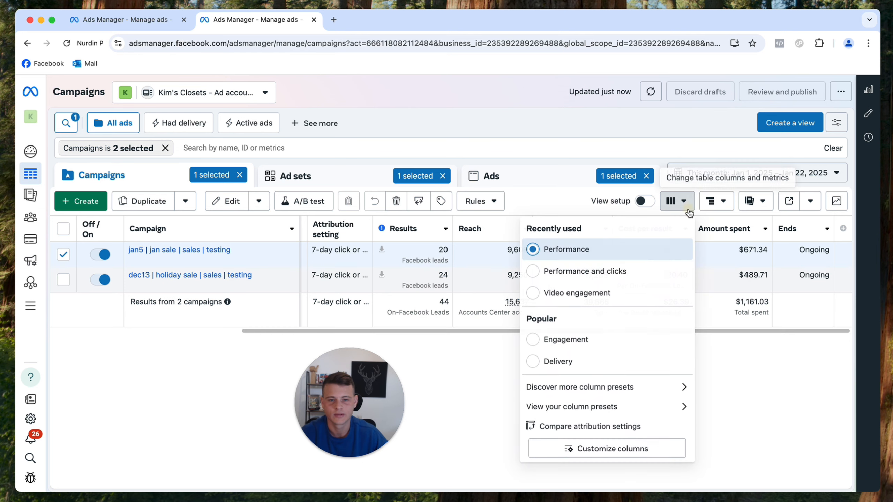
pyautogui.click(538, 343)
pyautogui.moveTo(512, 332); pyautogui.dragTo(368, 335)
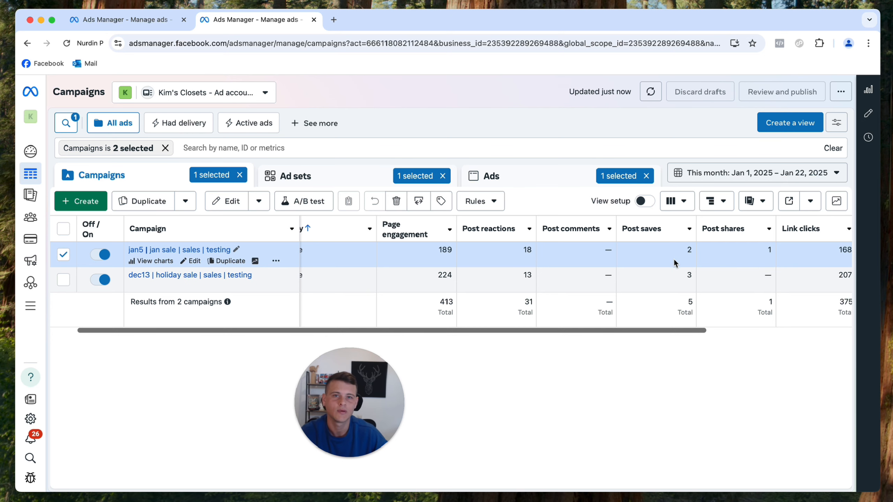
pyautogui.click(676, 201)
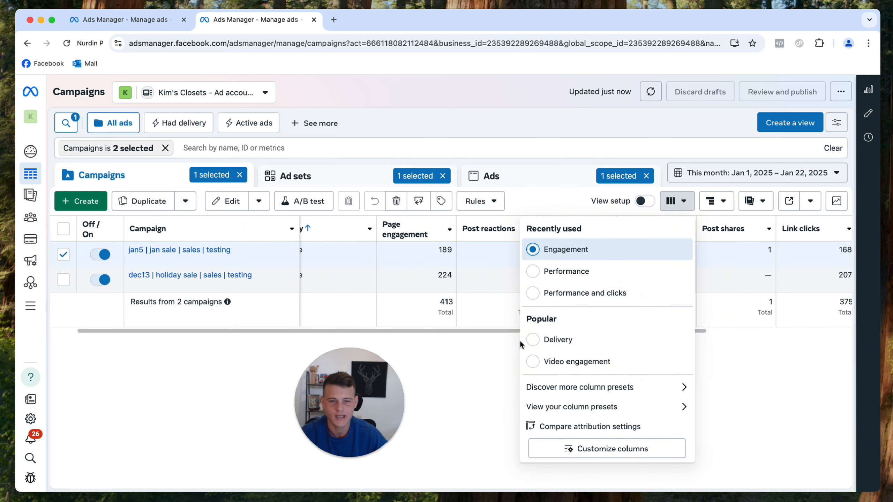
pyautogui.click(531, 340)
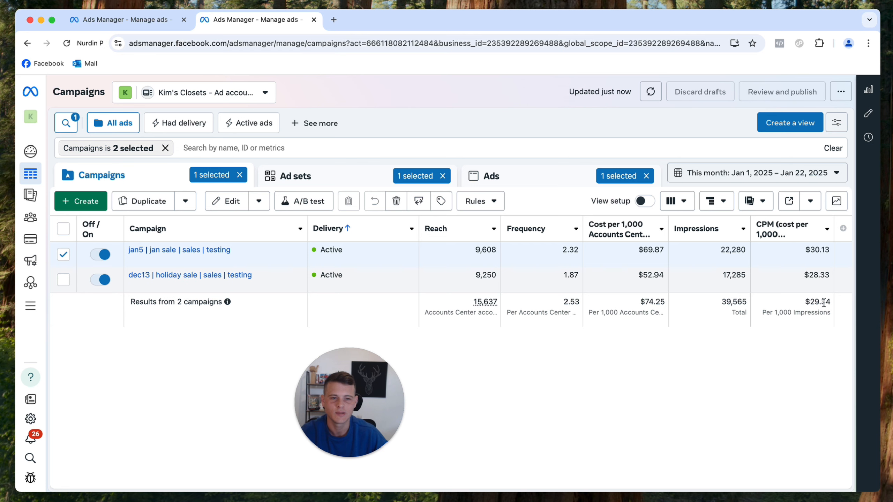
# Step: Apply the Performance and clicks column preset to the campaigns table and review its spend and link click metrics
pyautogui.click(677, 203)
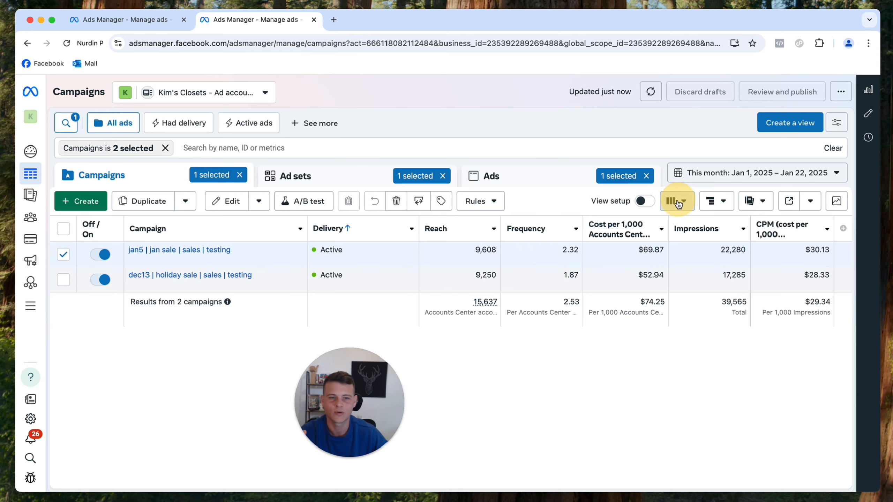
pyautogui.click(532, 339)
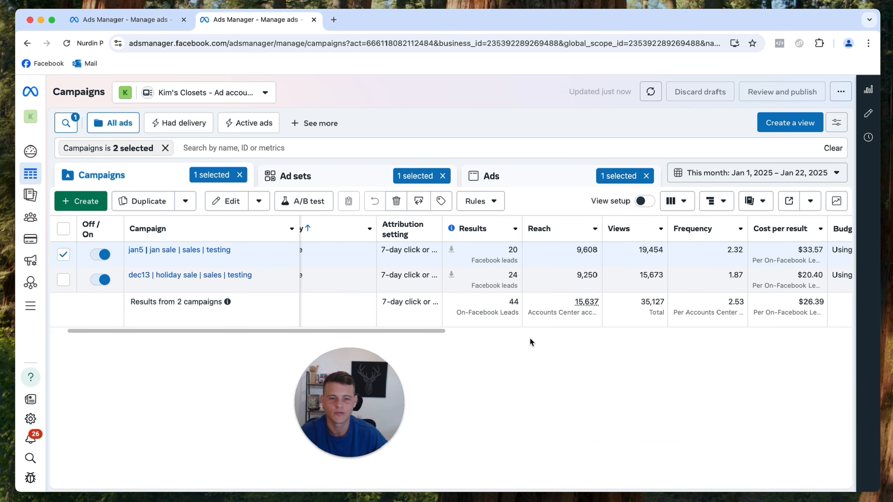
pyautogui.moveTo(413, 337); pyautogui.dragTo(692, 367)
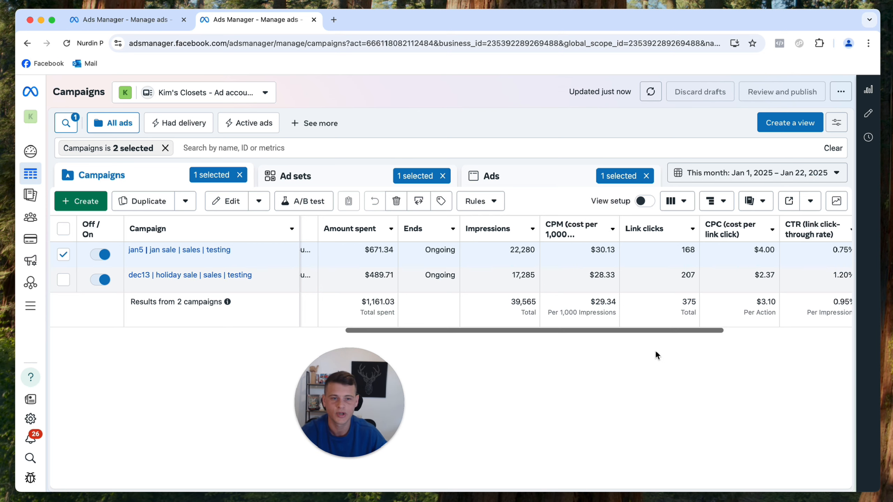
# Step: Customize the table columns by searching for "purchase" and adding the total for Purchase ROAS (return on ad spend)
pyautogui.click(677, 201)
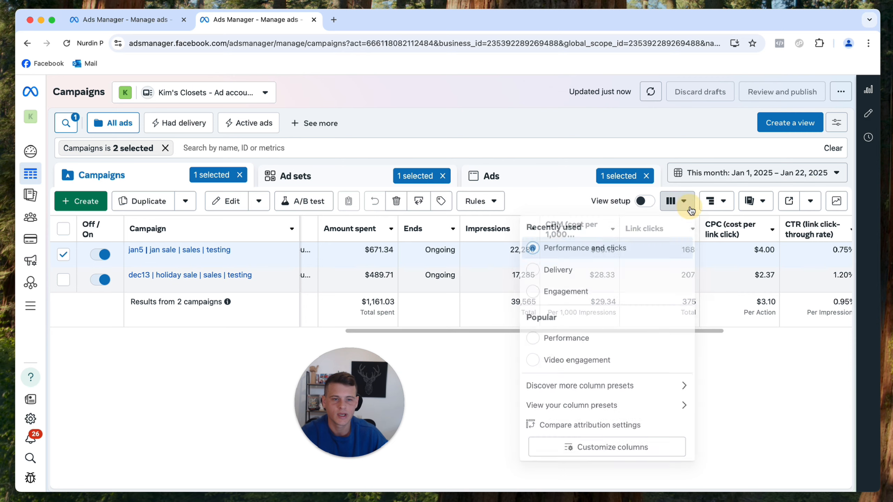
pyautogui.click(592, 456)
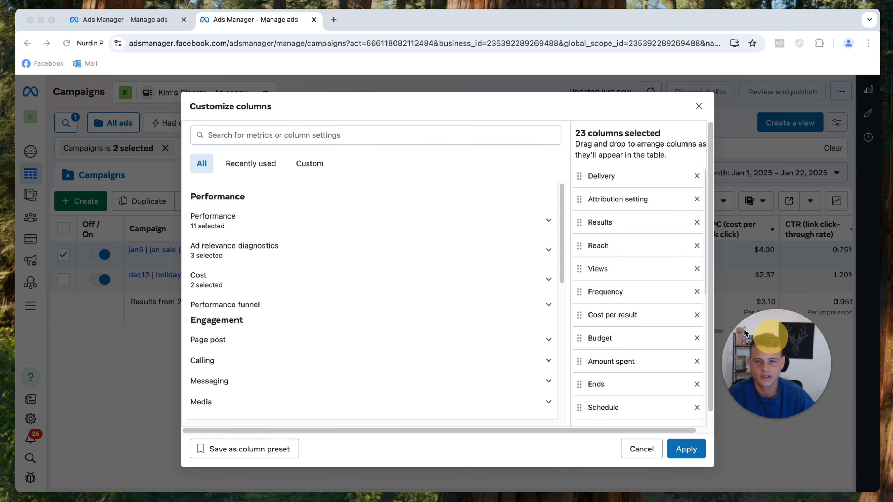
pyautogui.click(333, 136)
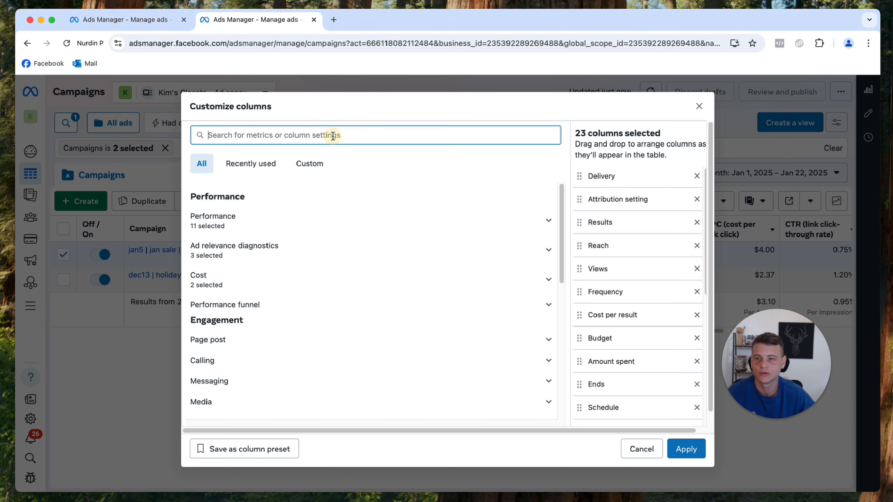
pyautogui.write('purchase')
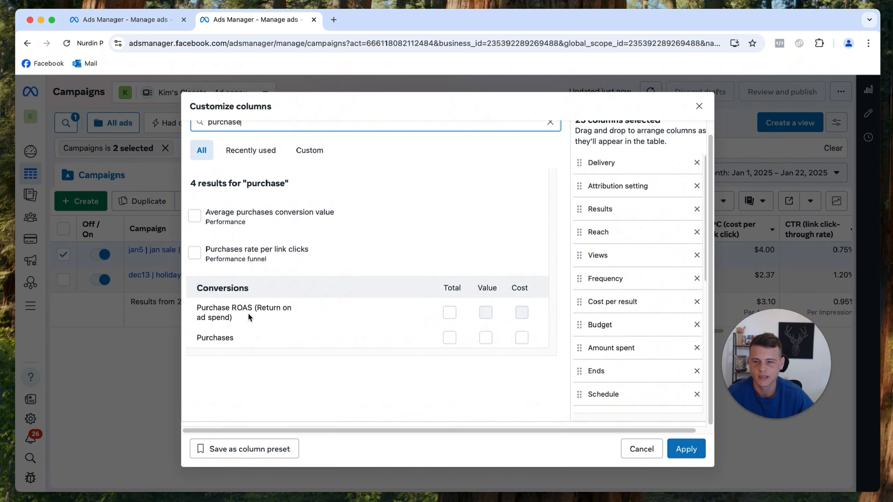
pyautogui.click(449, 316)
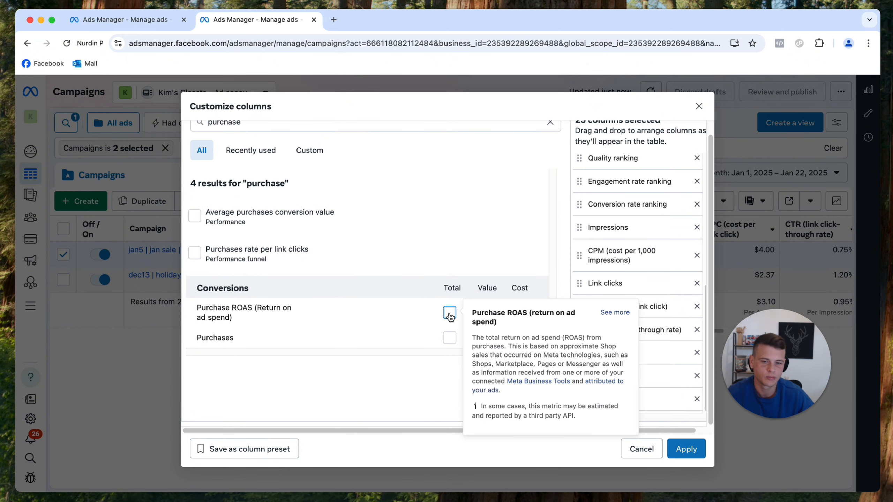
pyautogui.click(449, 312)
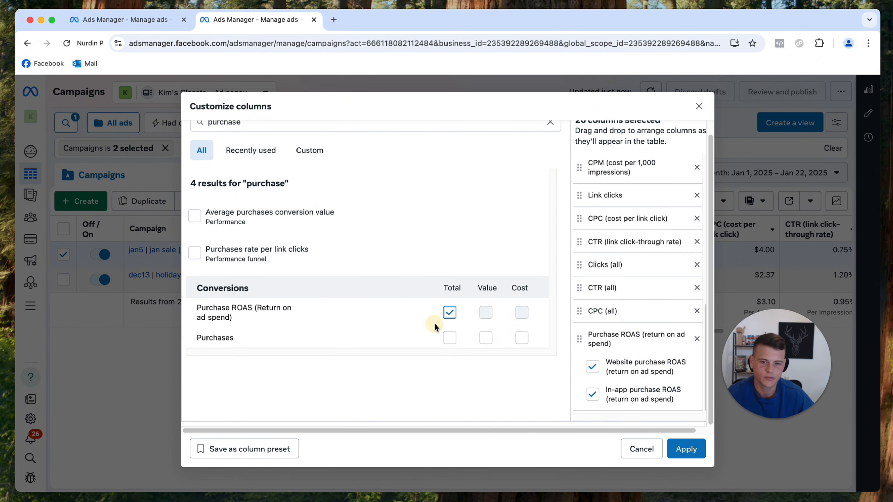
# Step: Add the total and value columns for Purchases and apply the customized columns to the campaigns table
pyautogui.click(449, 337)
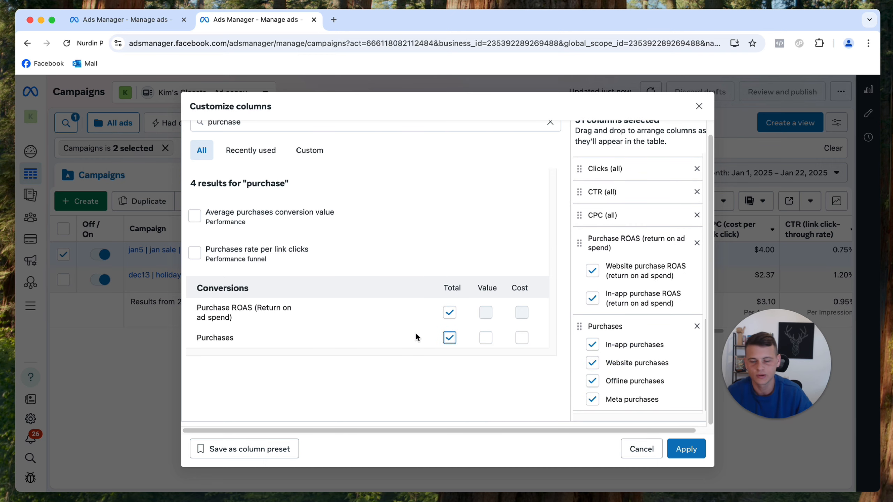
pyautogui.click(487, 340)
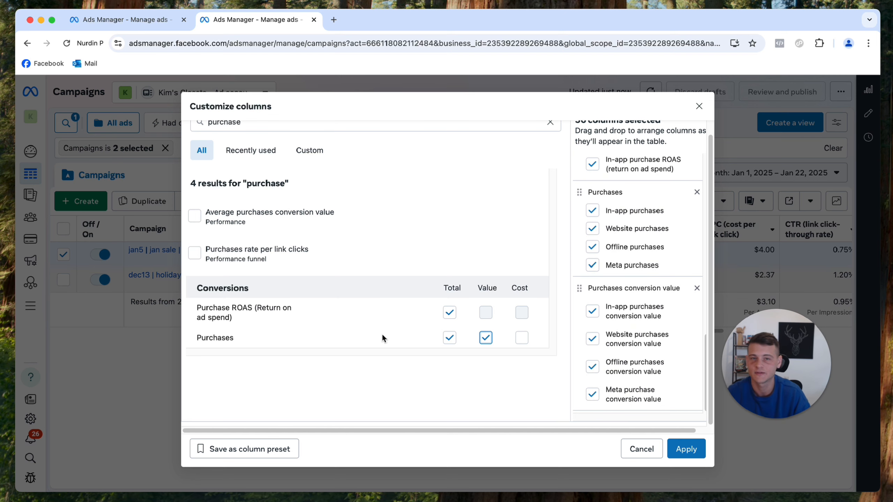
pyautogui.scroll(1, 633, 380)
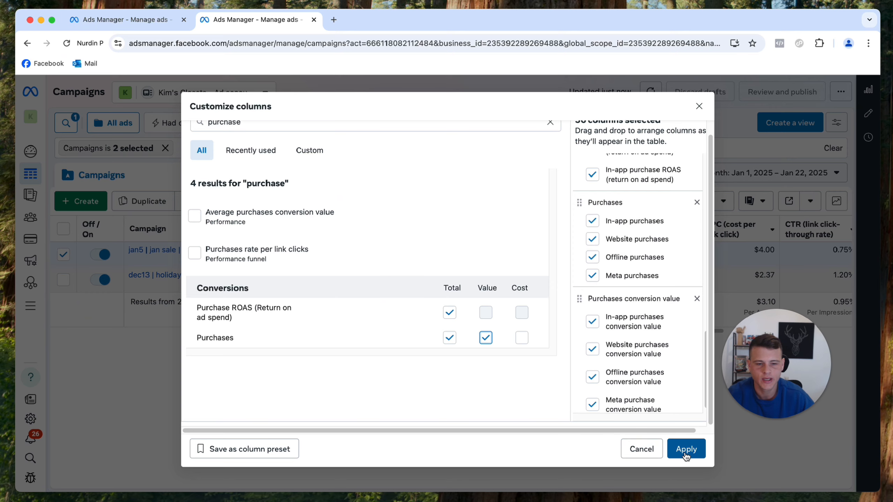
pyautogui.click(685, 450)
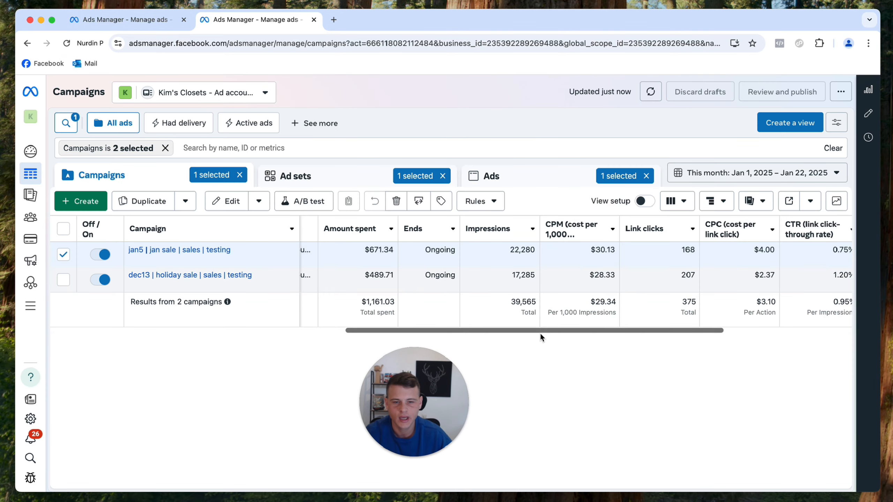
# Step: Examine the Purchase ROAS and Purchases columns for both campaigns
pyautogui.moveTo(467, 331); pyautogui.dragTo(680, 349)
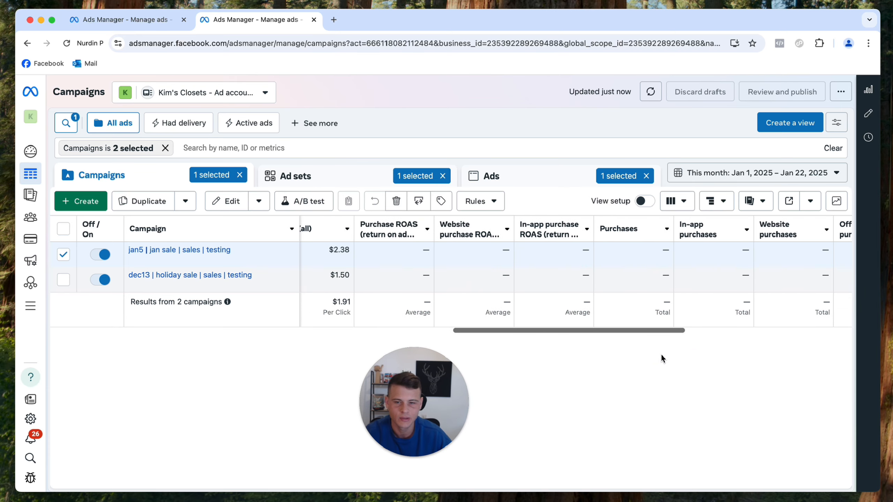
pyautogui.hscroll(-2, 422, 252)
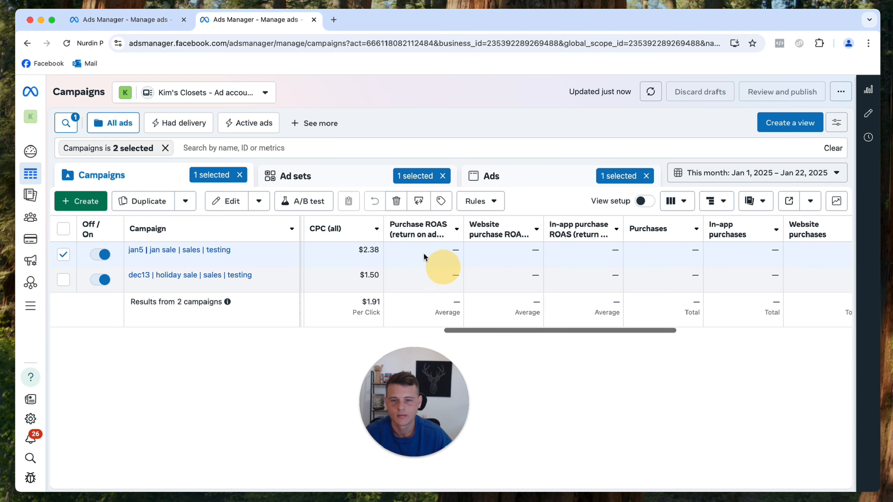
pyautogui.moveTo(438, 225)
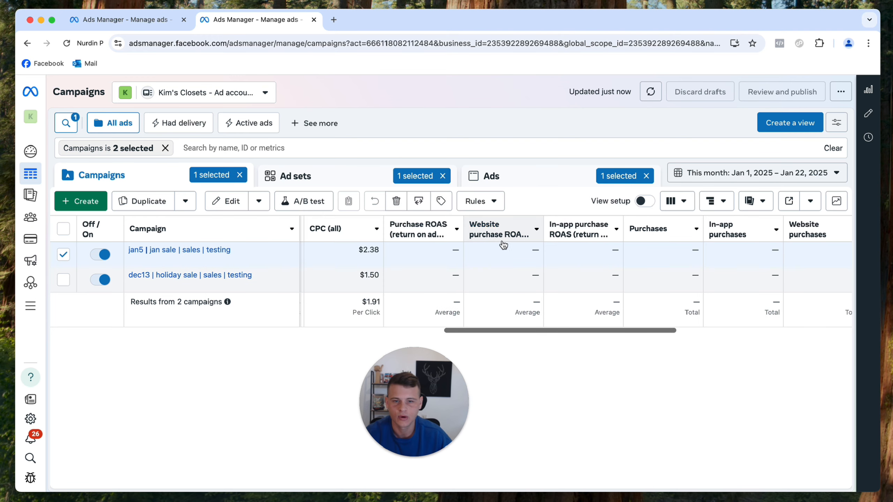
pyautogui.moveTo(511, 232)
pyautogui.moveTo(587, 232)
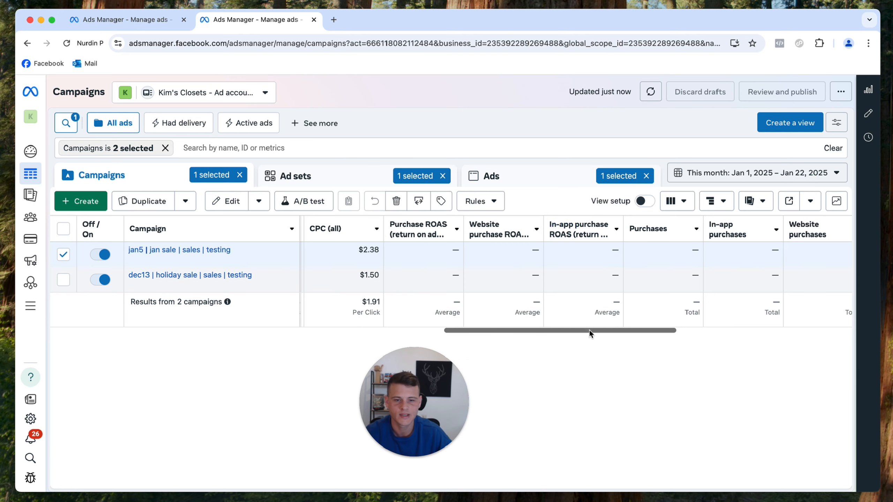
pyautogui.moveTo(589, 330); pyautogui.dragTo(595, 382)
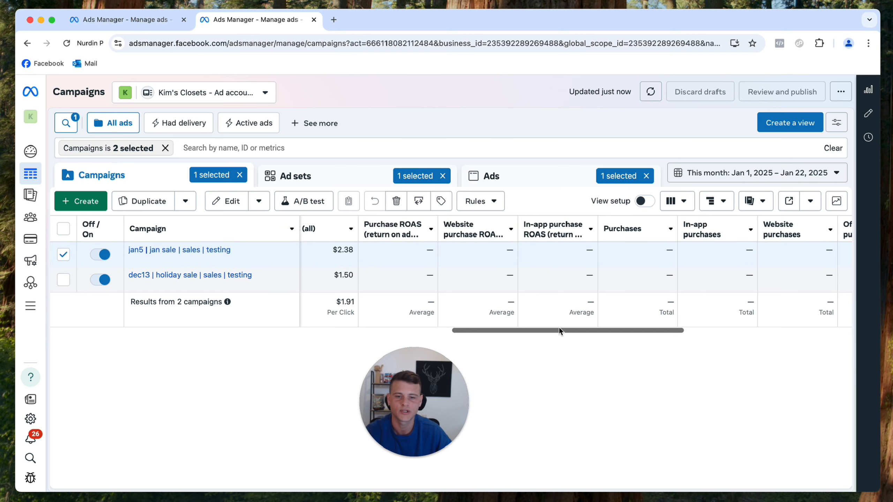
# Step: Edit the custom column set and exclude the website and in-app sub-columns of Purchase ROAS (return on ad spend)
pyautogui.hscroll(10, 558, 327)
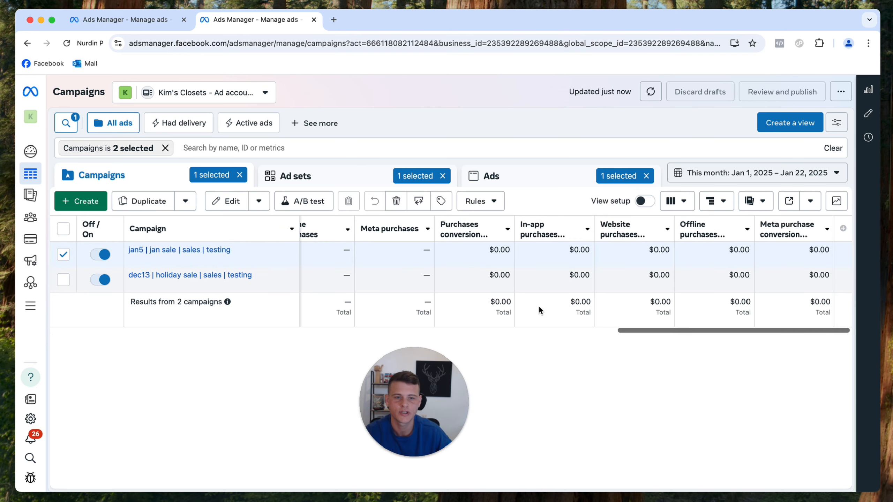
pyautogui.click(685, 207)
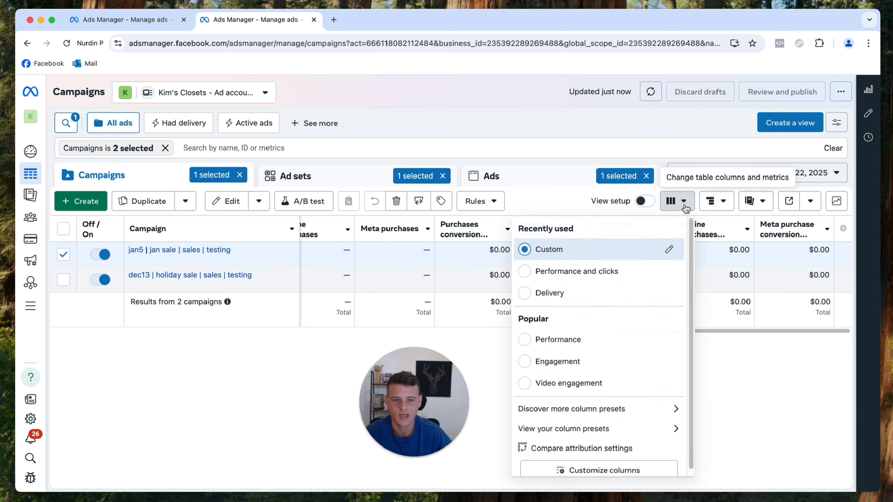
pyautogui.click(669, 253)
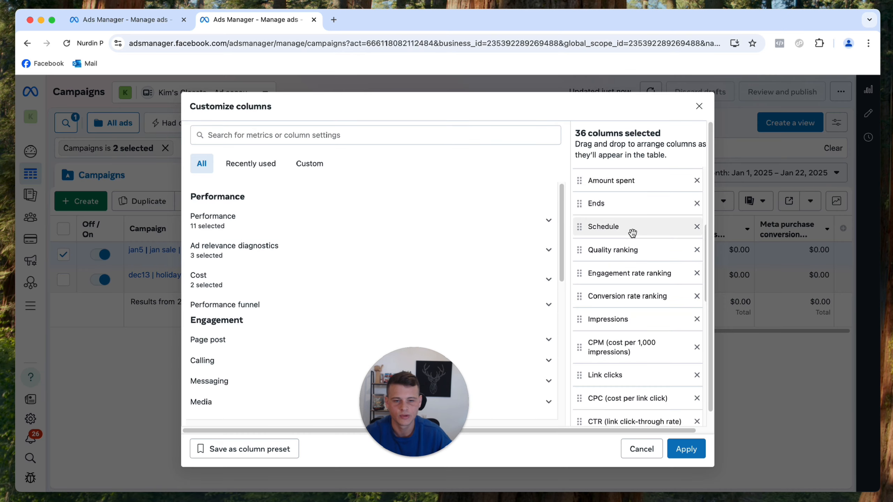
pyautogui.scroll(-7, 632, 234)
pyautogui.scroll(-2, 618, 257)
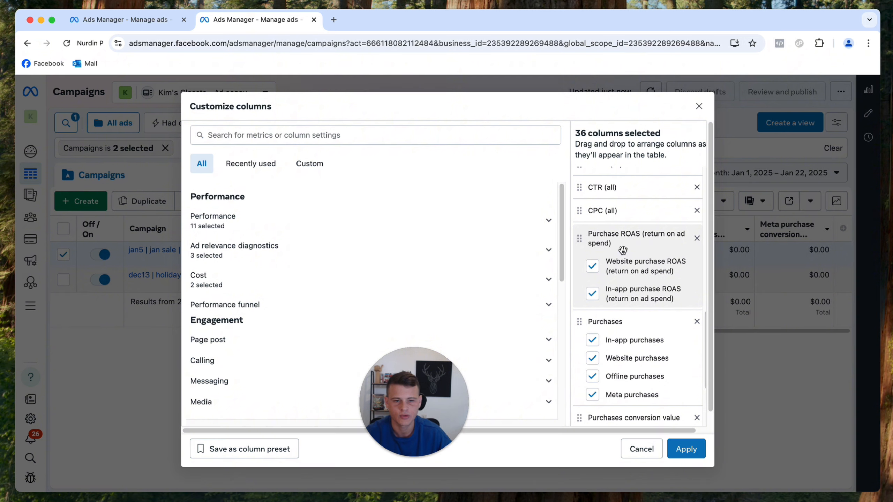
pyautogui.click(592, 252)
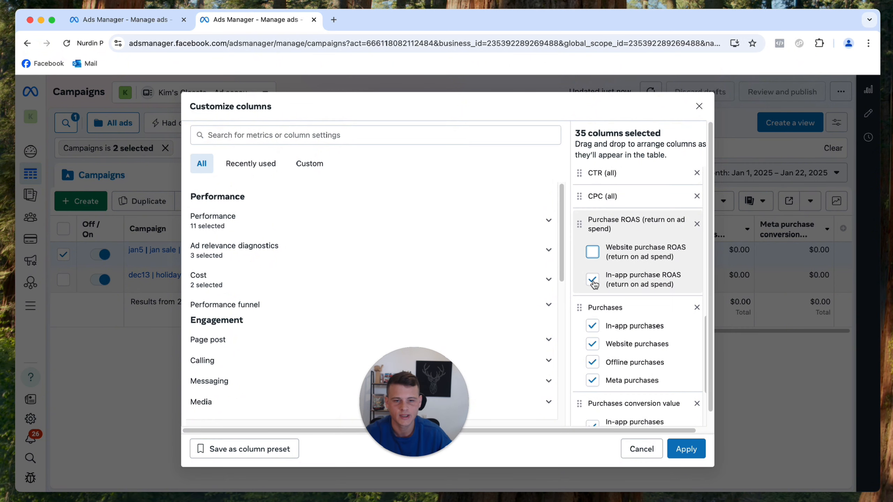
pyautogui.click(592, 280)
pyautogui.scroll(-2, 640, 252)
pyautogui.scroll(-1, 639, 253)
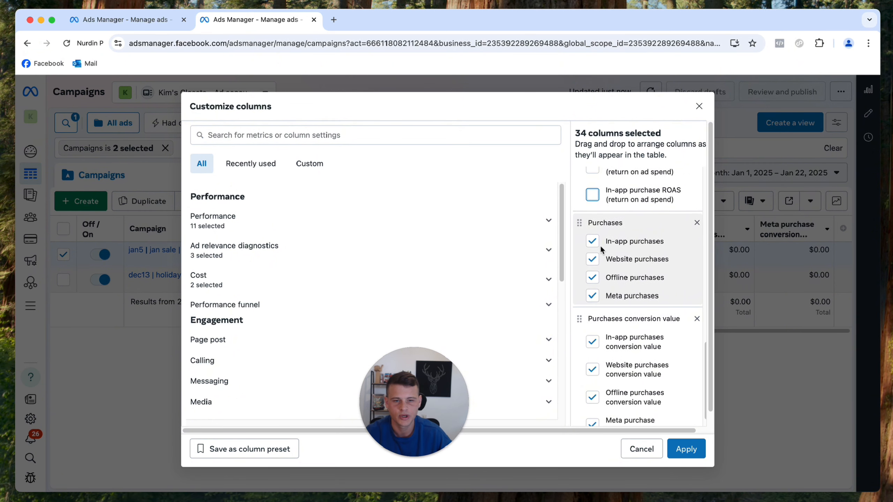
# Step: Exclude the in-app, website, offline and Meta sub-columns from Purchases
pyautogui.click(592, 241)
pyautogui.click(592, 258)
pyautogui.click(592, 278)
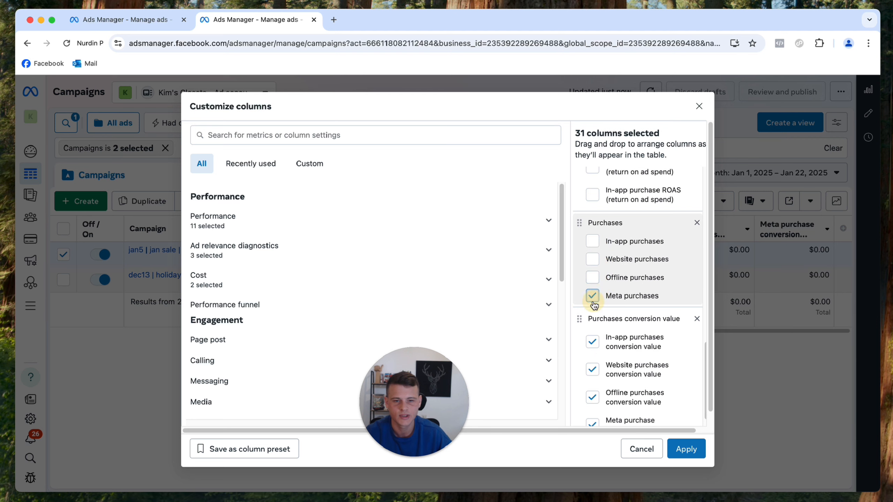
pyautogui.click(592, 295)
pyautogui.scroll(-1, 630, 281)
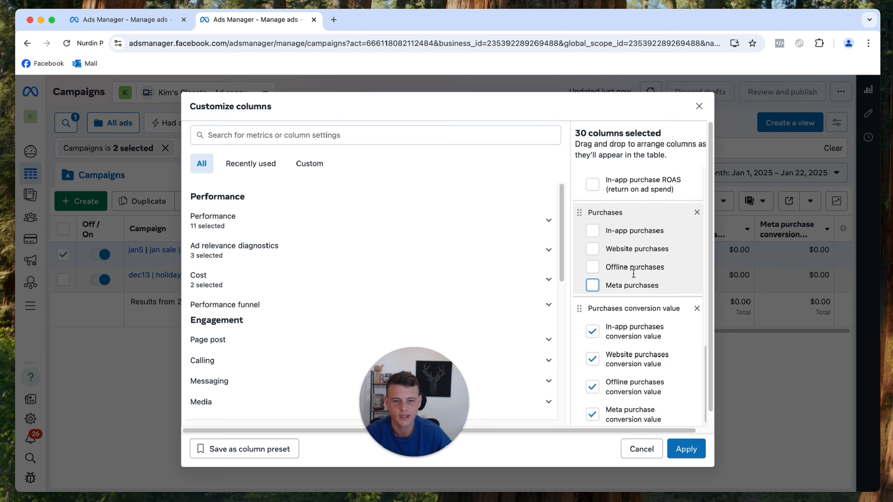
# Step: Exclude the in-app, website, offline and Meta sub-columns from Purchases conversion value and apply the columns to the campaigns table
pyautogui.click(592, 324)
pyautogui.click(593, 352)
pyautogui.click(593, 380)
pyautogui.click(592, 409)
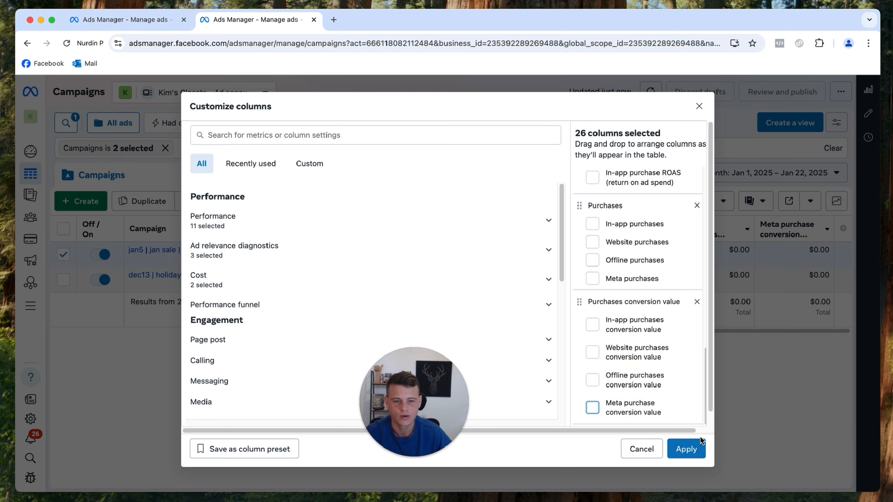
pyautogui.click(686, 449)
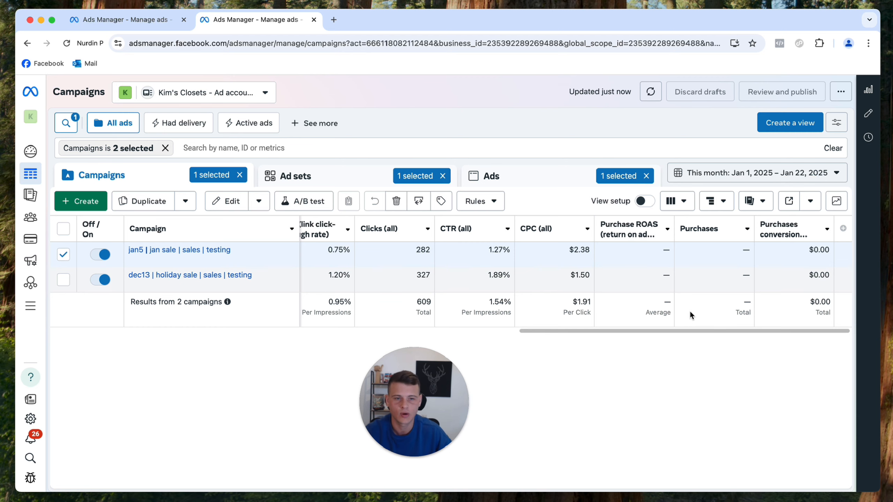
# Step: Edit the custom column set again, search the metrics for "video", add Video plays at 50% and apply the columns
pyautogui.click(684, 201)
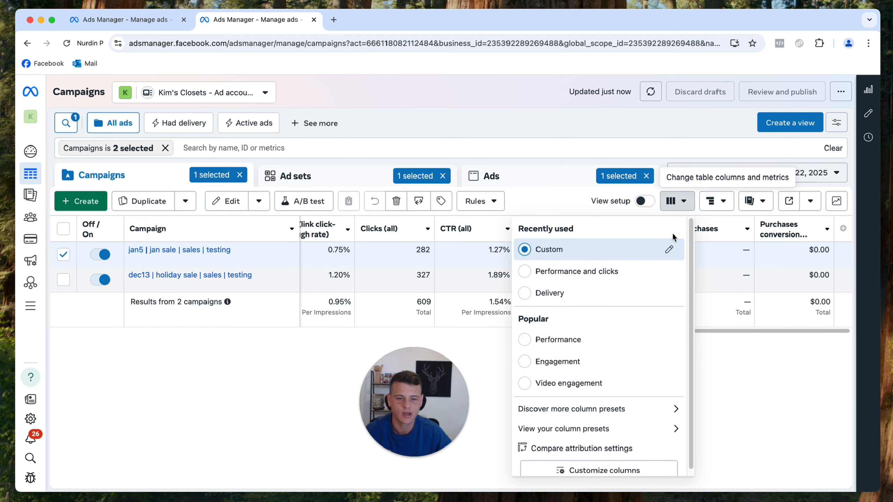
pyautogui.click(669, 252)
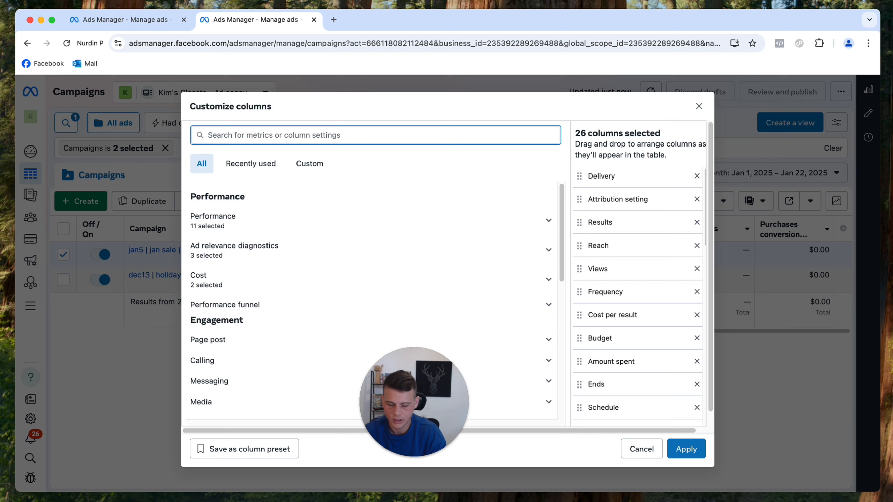
pyautogui.write('video')
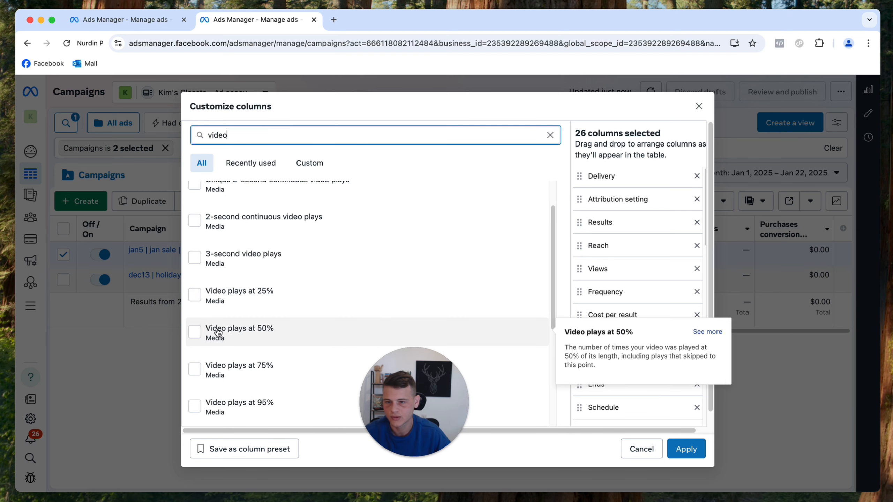
pyautogui.scroll(-1, 211, 335)
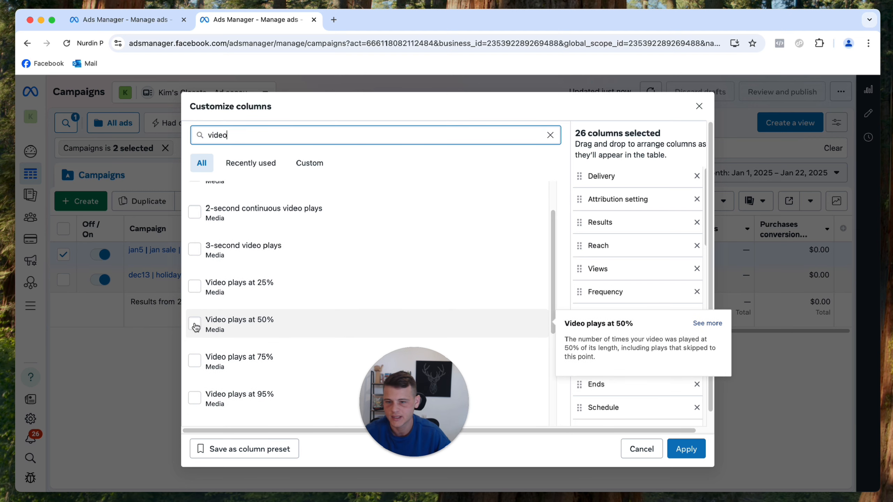
pyautogui.click(196, 325)
pyautogui.click(686, 449)
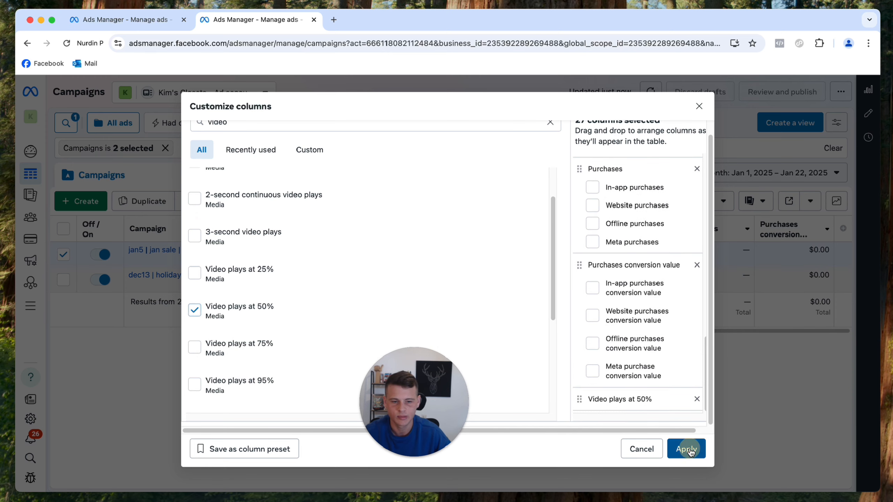